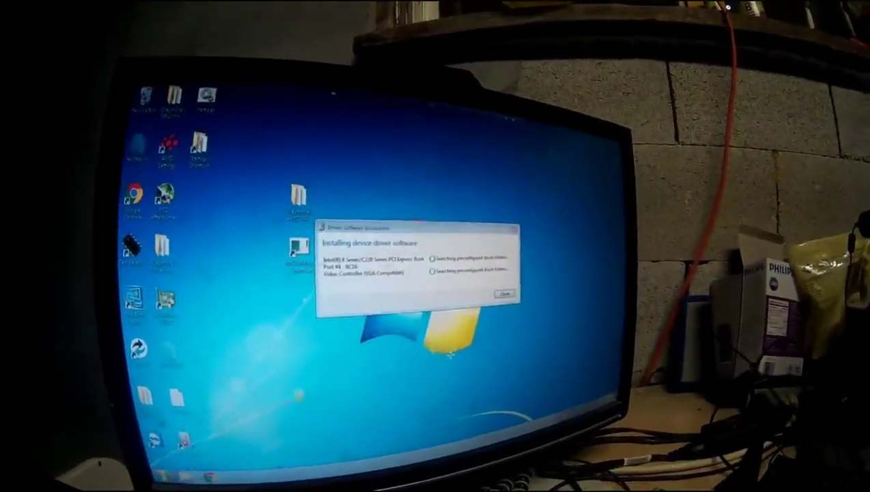
Open the Computer Management console for this computer
click(152, 464)
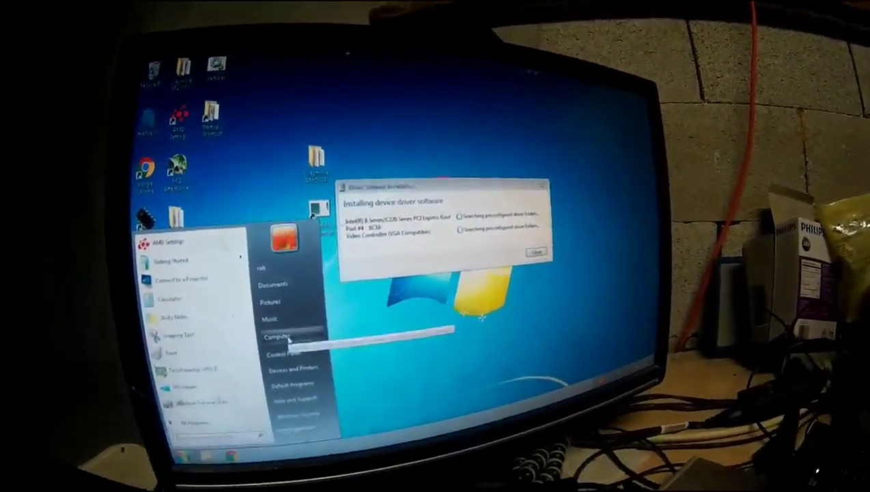
right_click(279, 371)
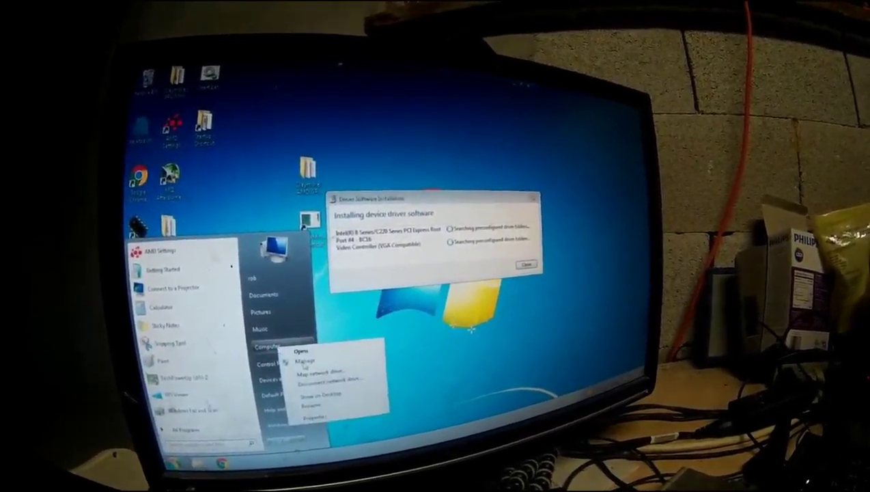
key(Escape)
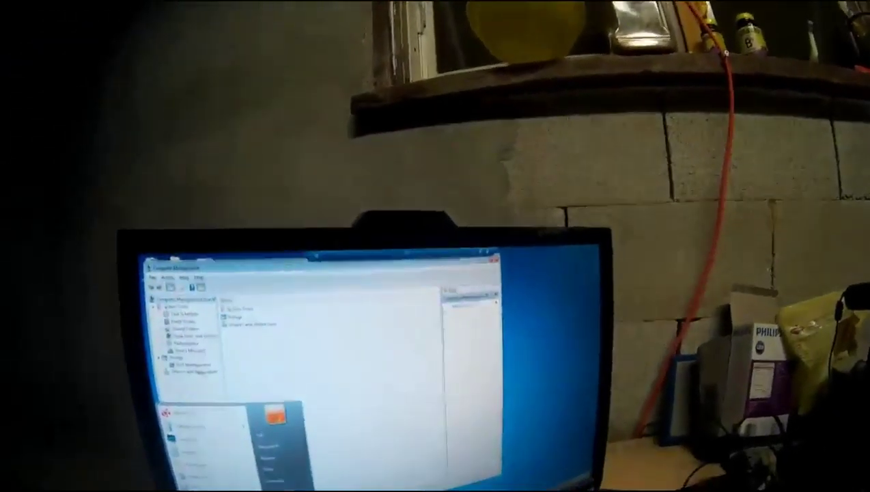
click(260, 260)
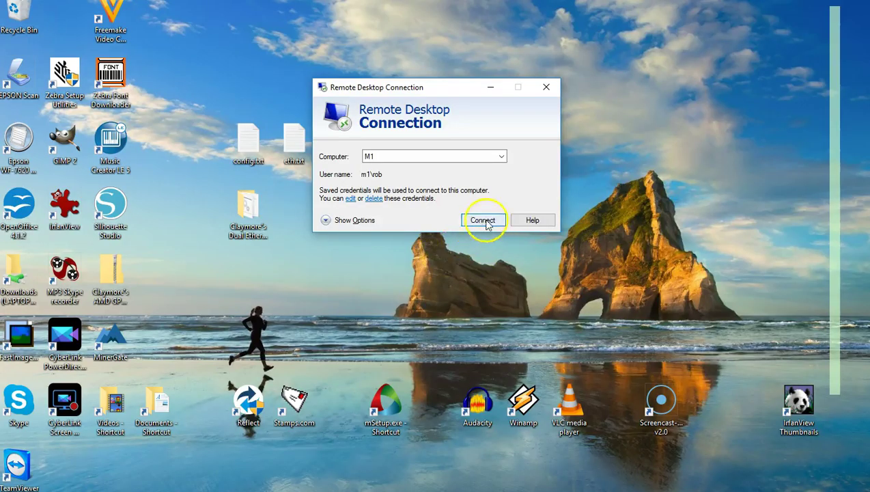
Connect to the computer M1 over Remote Desktop and dismiss the RadeonSettings error message
click(483, 220)
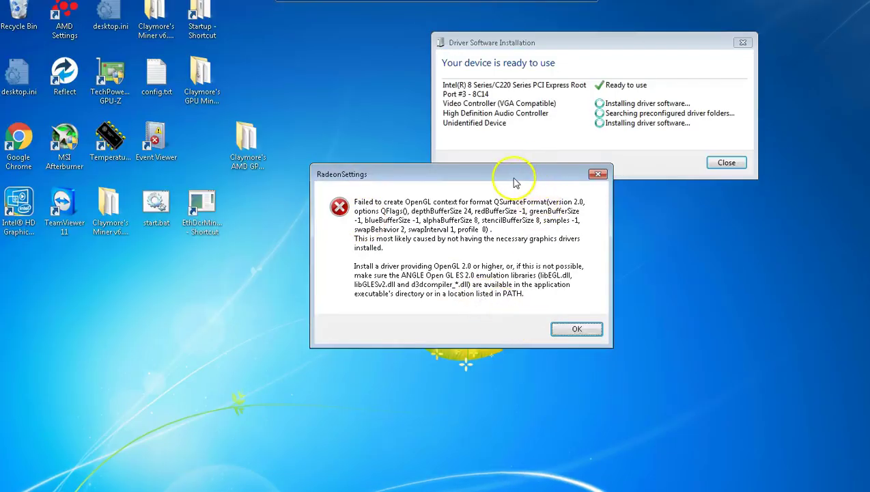
drag(507, 176, 480, 161)
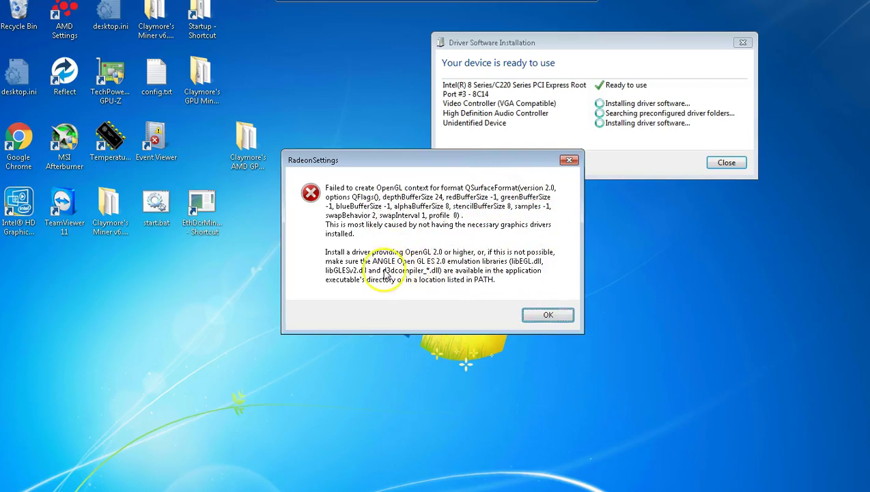
click(537, 316)
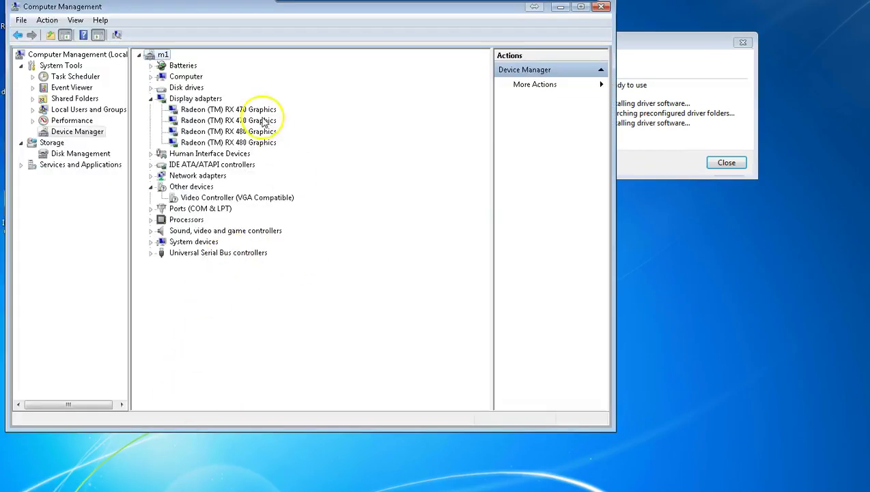
Scan for hardware changes while reviewing the Radeon display adapters, and close the Driver Software Installation window
click(117, 35)
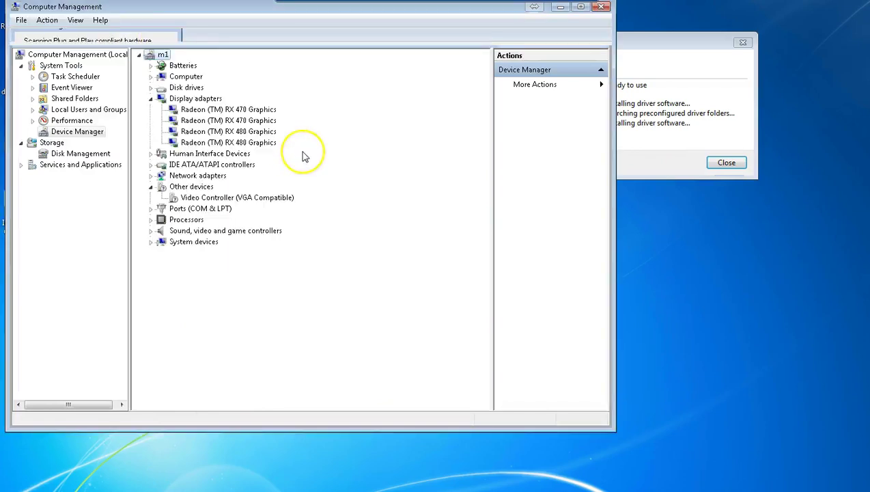
click(261, 120)
click(254, 131)
click(247, 110)
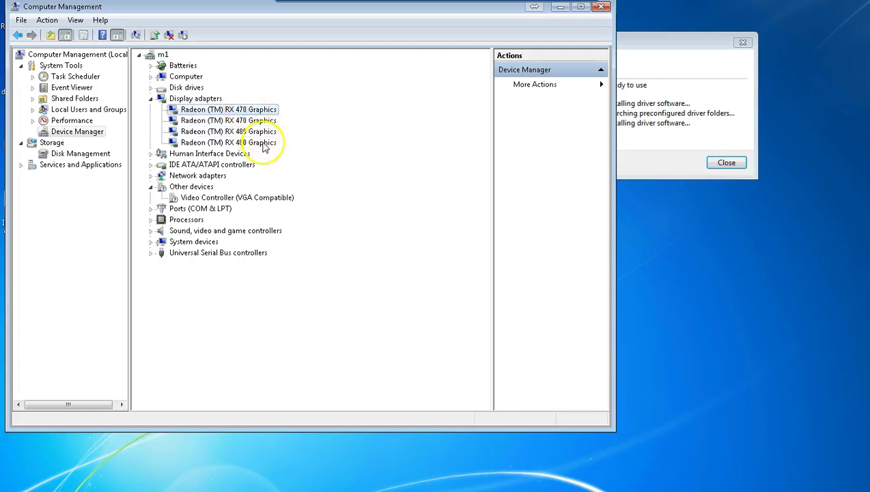
click(265, 145)
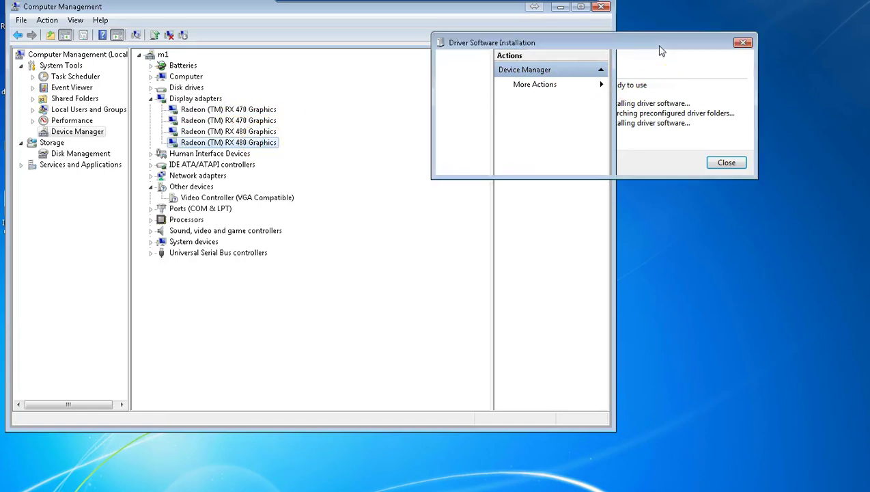
click(629, 50)
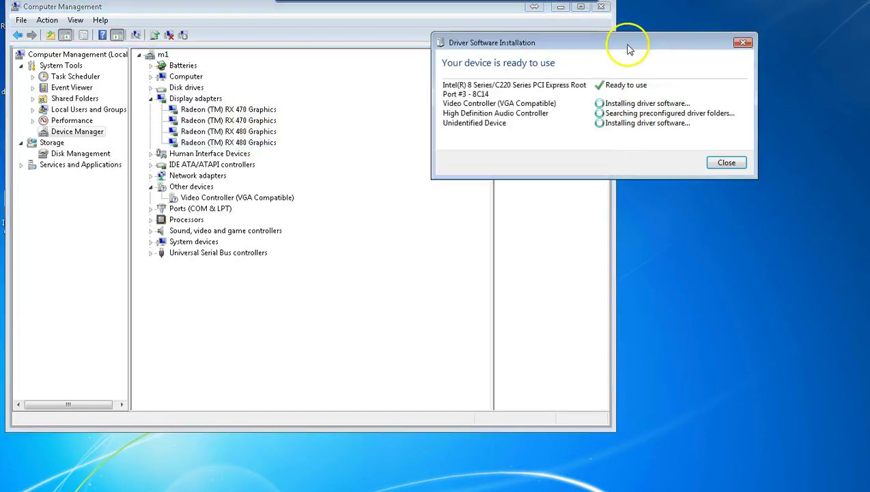
click(724, 162)
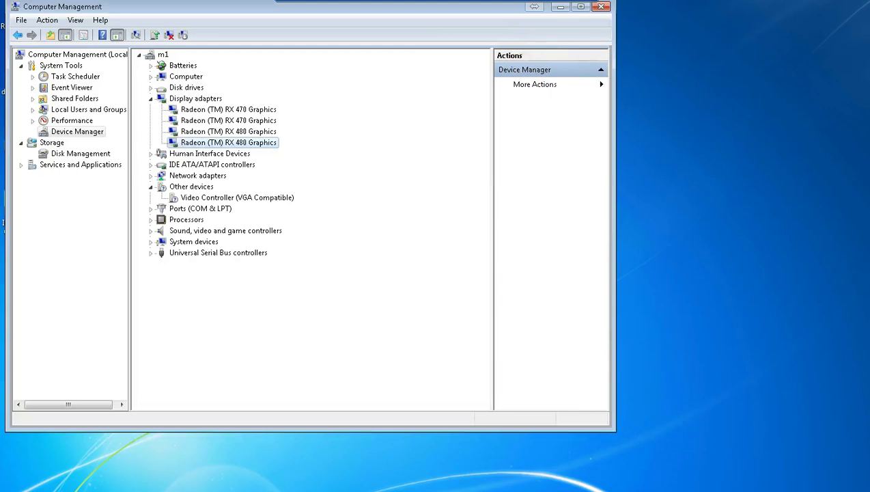
click(183, 35)
click(183, 36)
click(184, 35)
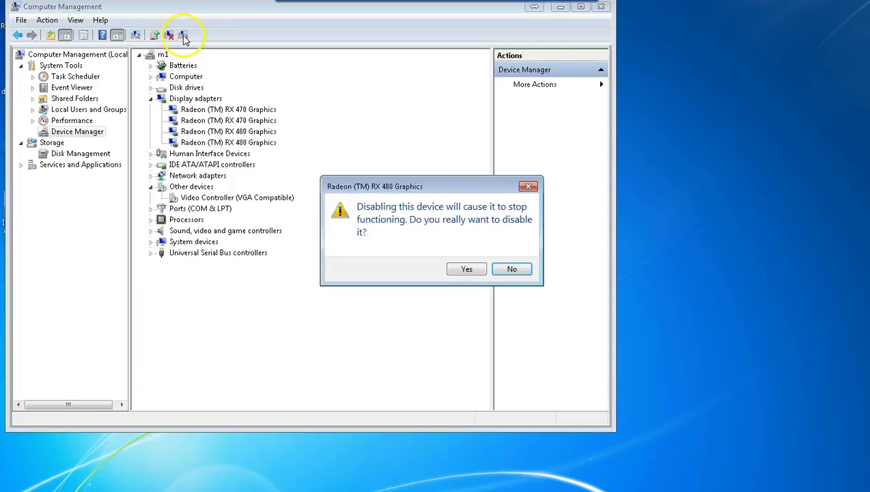
click(503, 271)
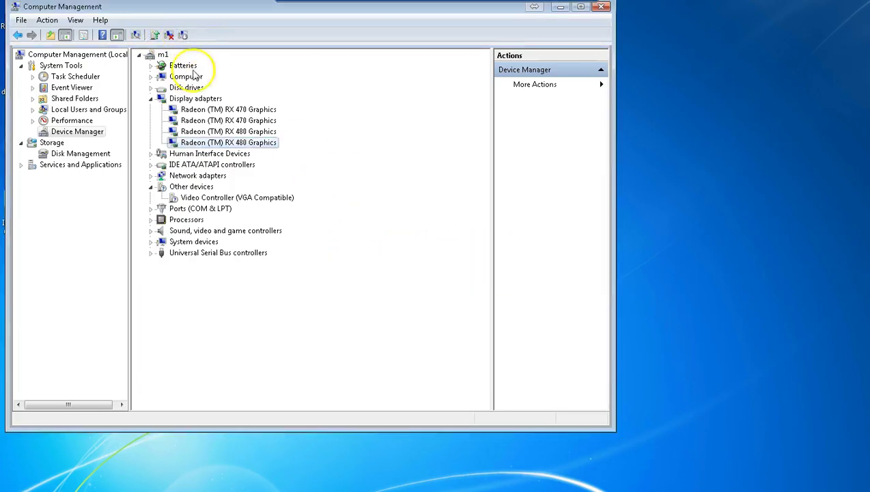
Rescan for hardware changes and start a driver update for Video Controller (VGA Compatible), choosing to browse the computer for driver software
click(137, 37)
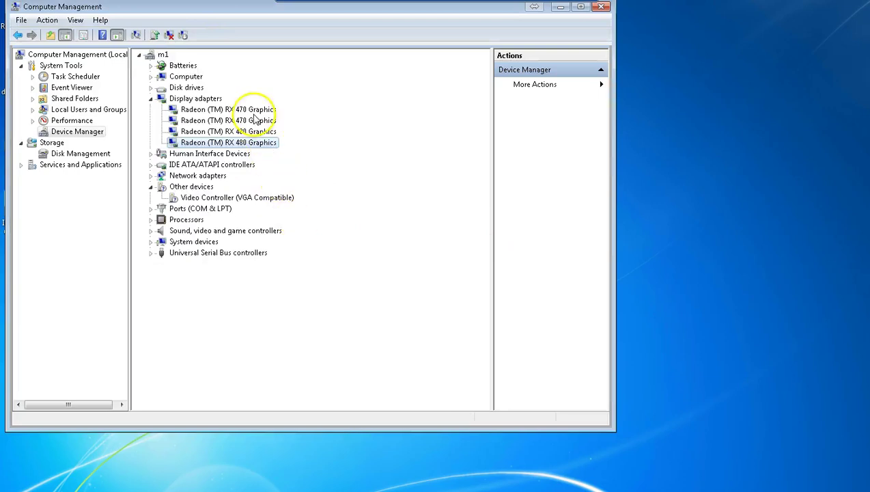
click(211, 199)
right_click(211, 198)
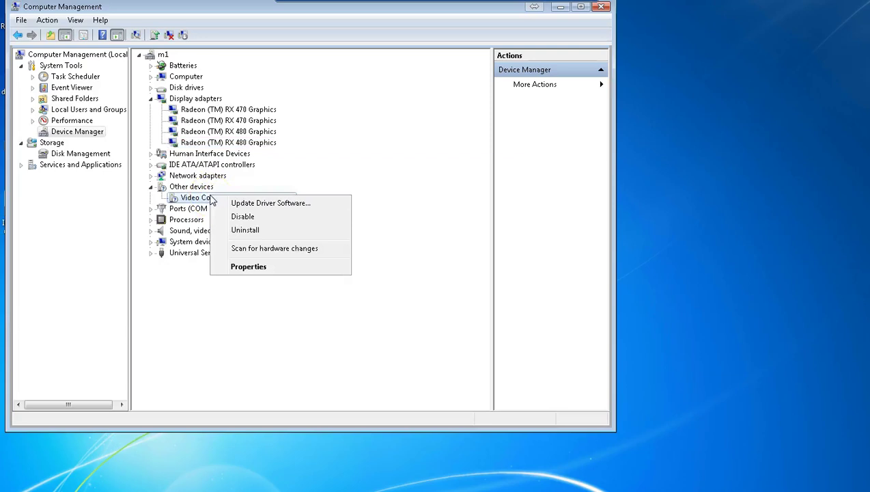
click(228, 205)
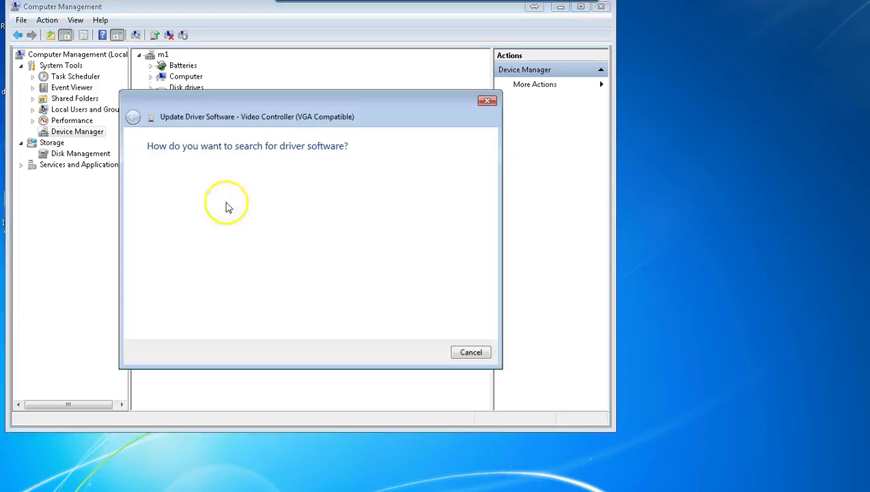
drag(237, 106, 412, 121)
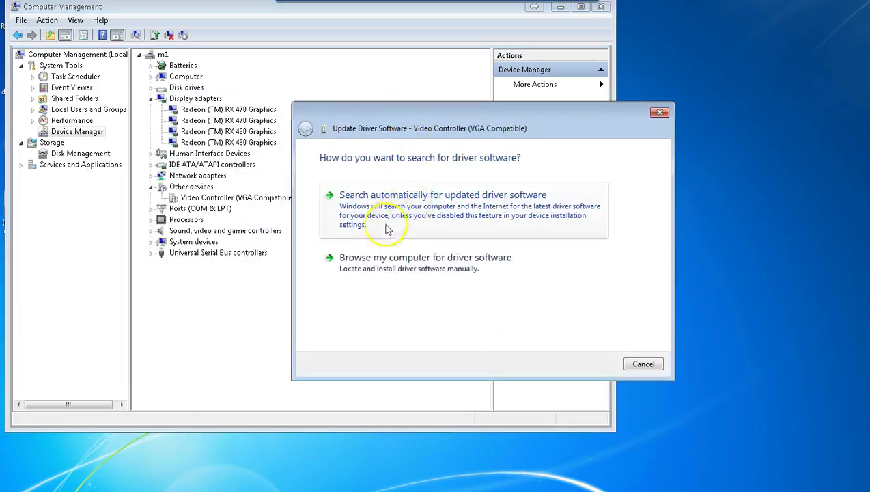
click(373, 263)
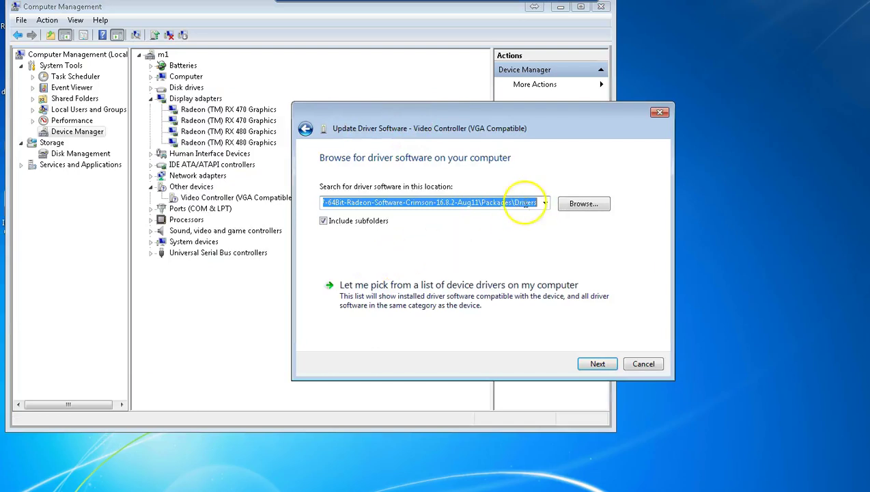
Install the driver from the AMD Non-WHQL-Win7-64Bit-Radeon-Software-Crimson-16.8.2-Aug11\Packages\Drivers folder, including subfolders, and close the update wizard
click(515, 204)
drag(393, 203, 307, 203)
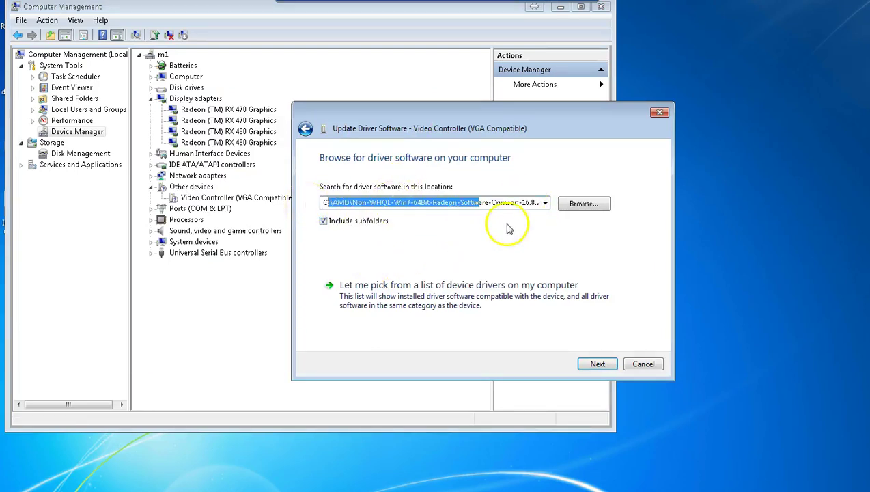
click(606, 366)
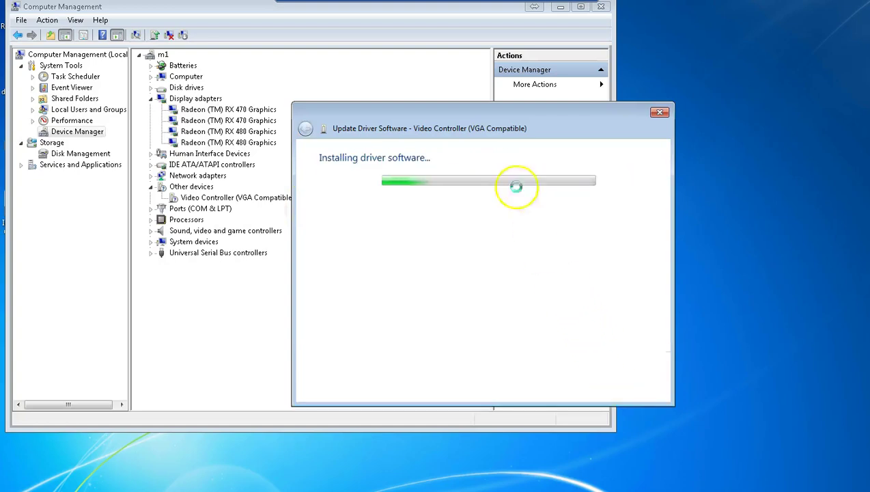
drag(457, 124, 595, 129)
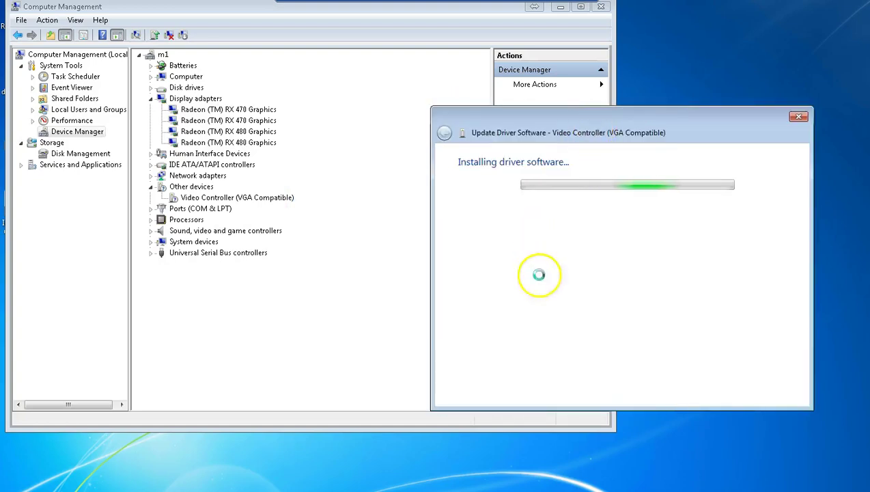
click(420, 264)
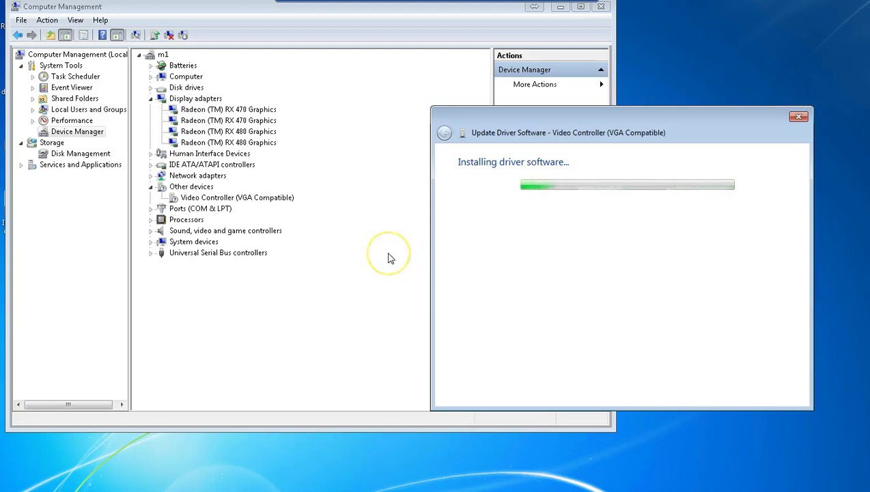
click(362, 259)
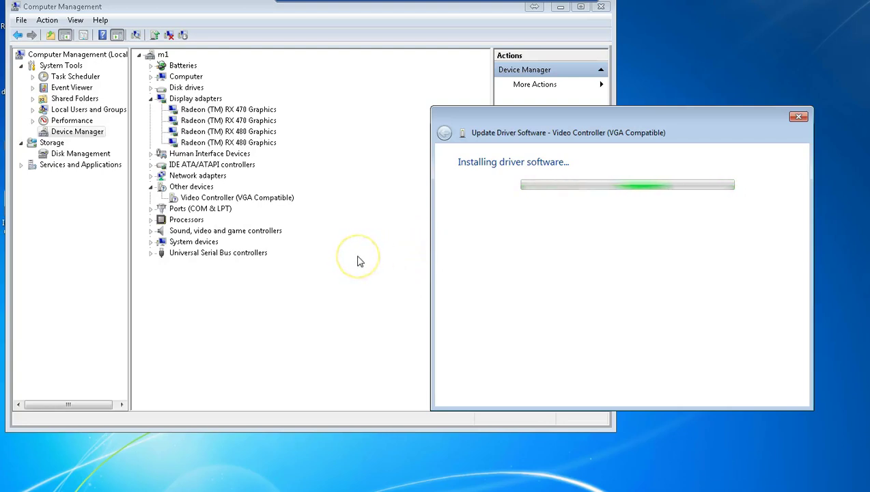
click(355, 263)
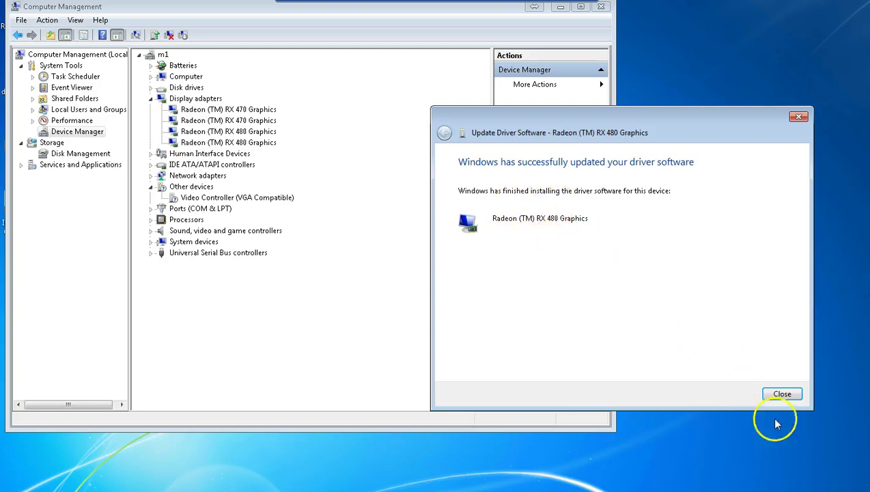
click(776, 394)
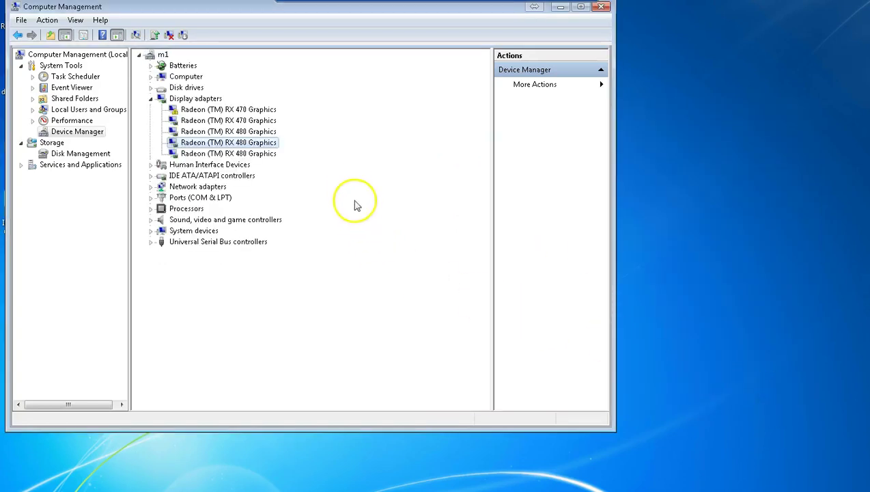
Copy the device status message from the properties of the Radeon RX 470 adapter flagged with a warning, and close the properties
click(229, 112)
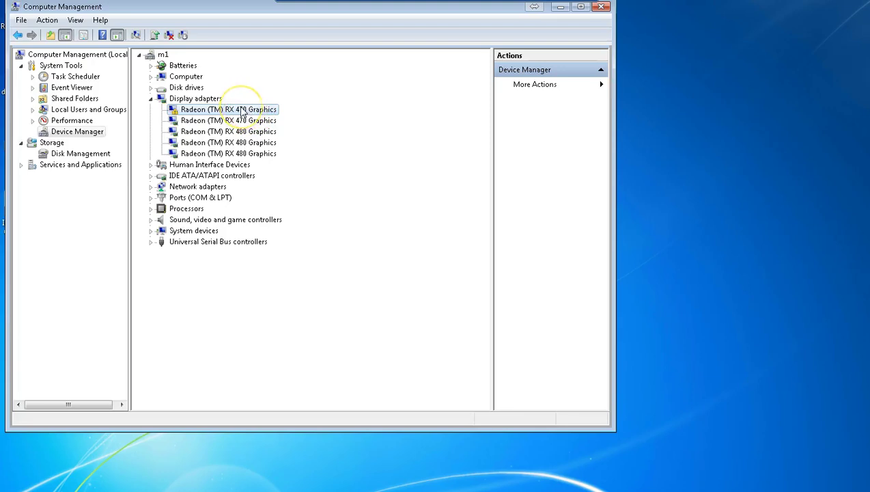
double_click(243, 111)
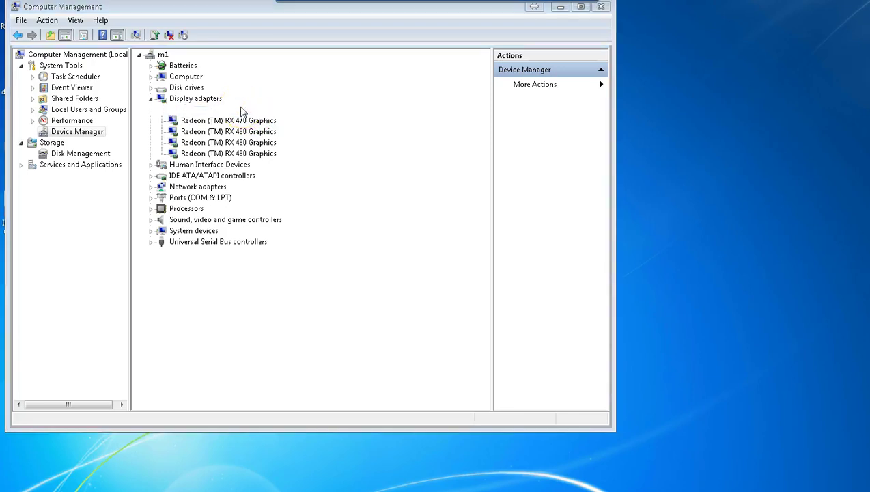
drag(325, 84, 508, 129)
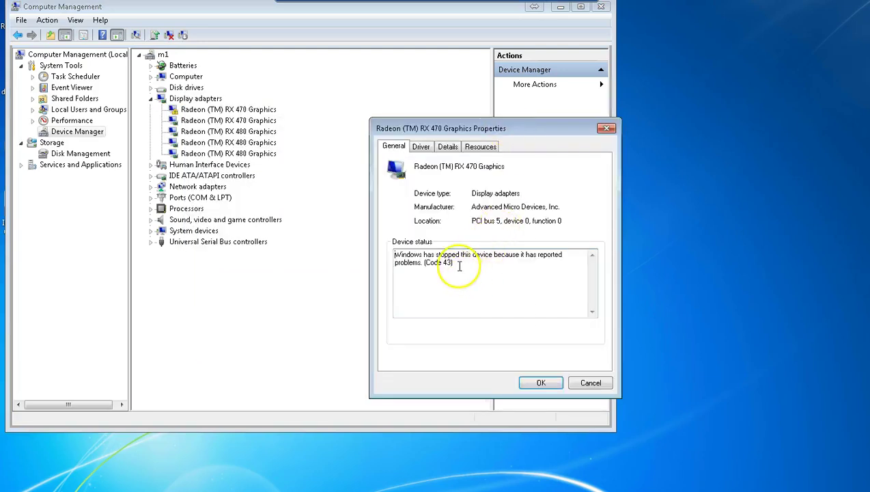
drag(459, 266, 392, 258)
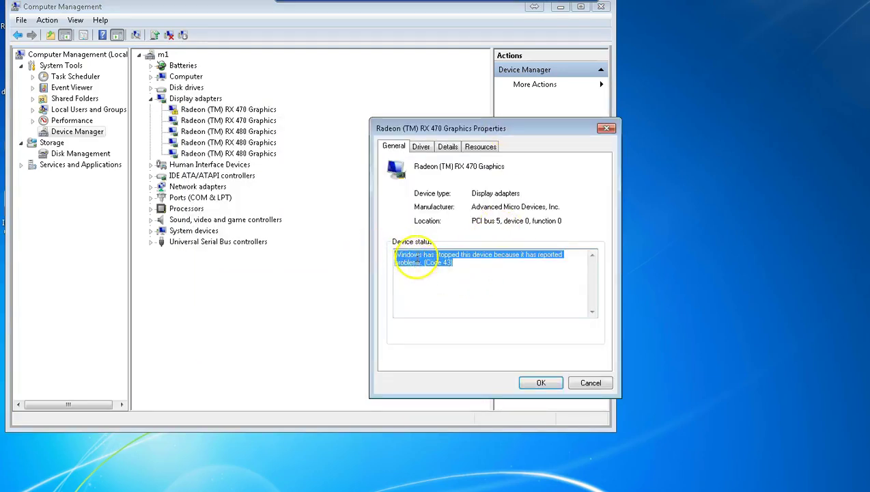
right_click(422, 264)
click(440, 298)
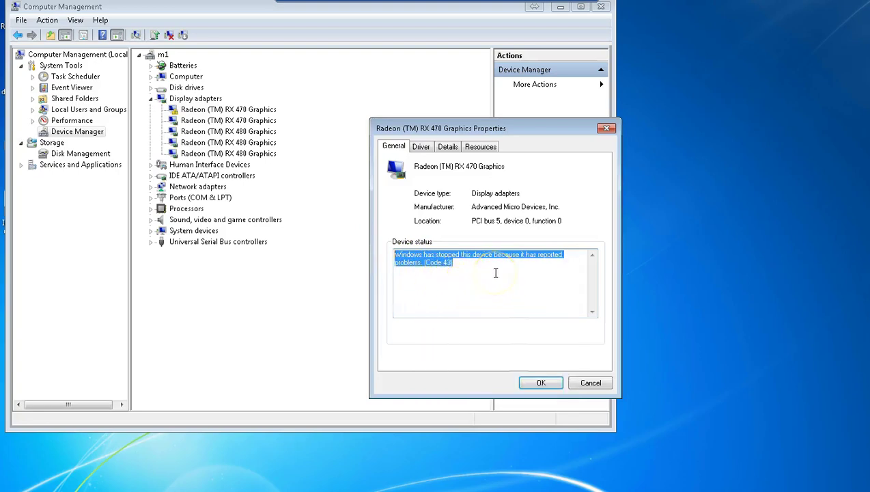
click(590, 383)
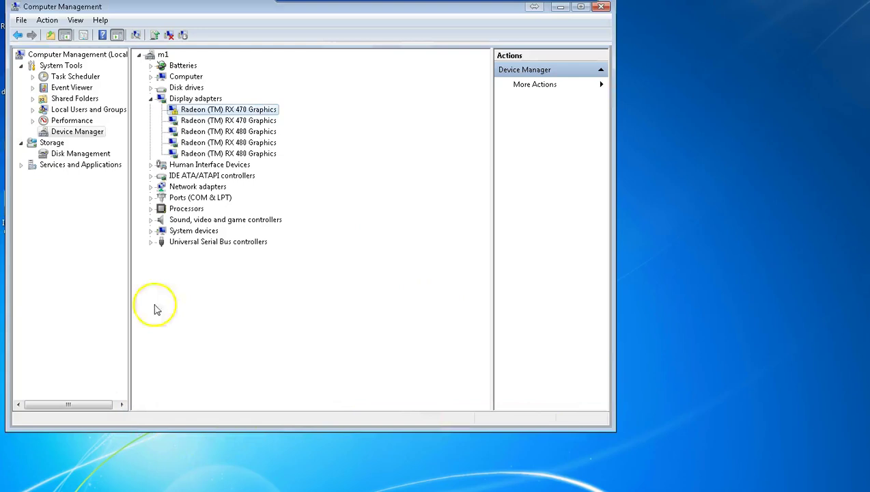
In Google Chrome, search in a new tab for the copied Code 43 device status message, using the suggestion ending in "amd"
drag(241, 10, 397, 54)
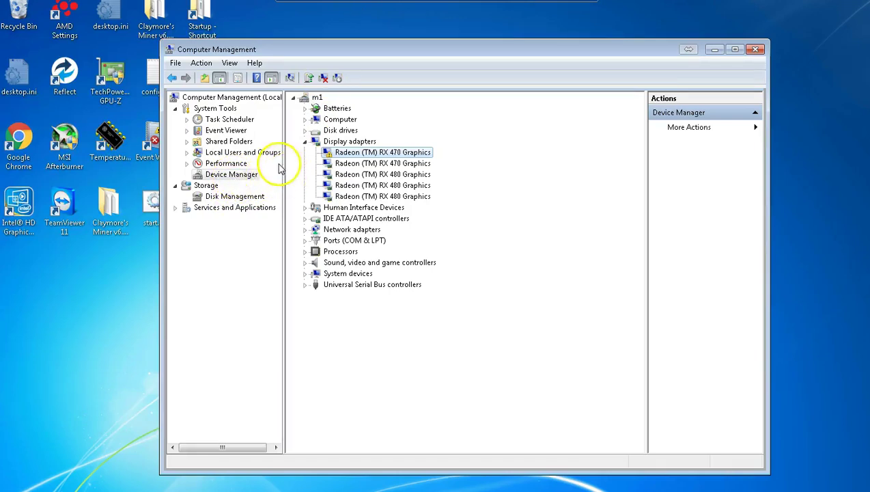
click(19, 142)
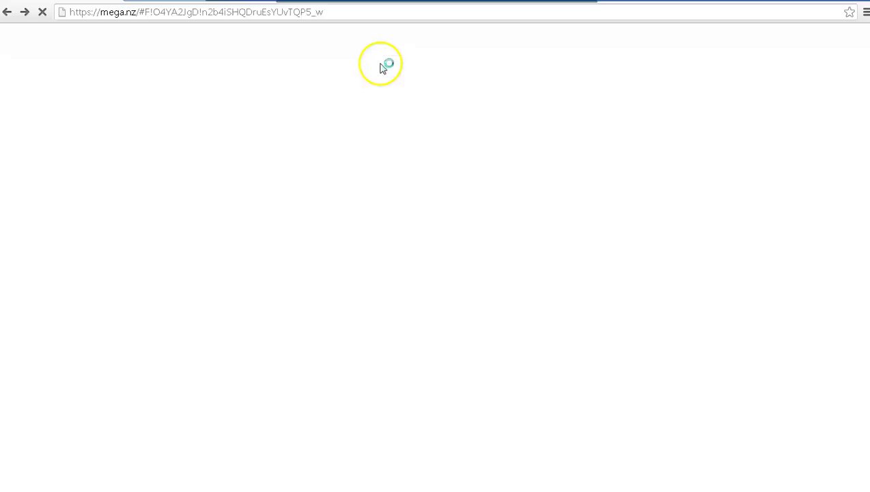
key(ctrl+t)
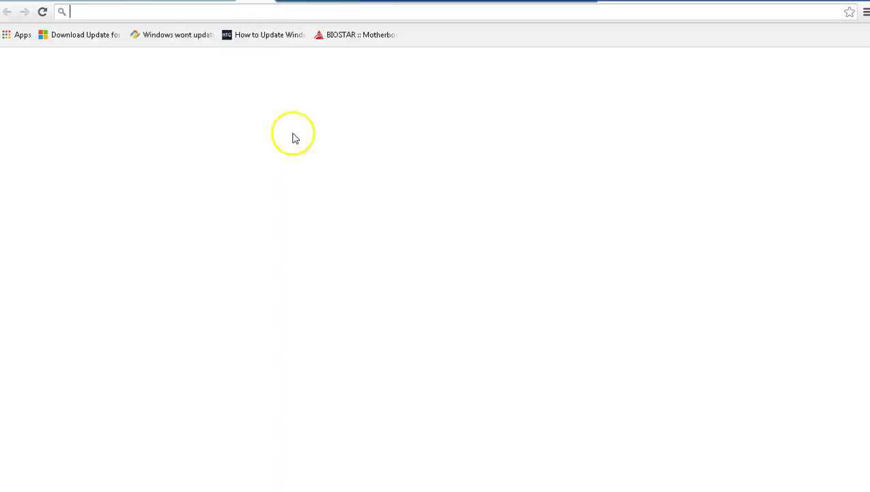
key(ctrl+v)
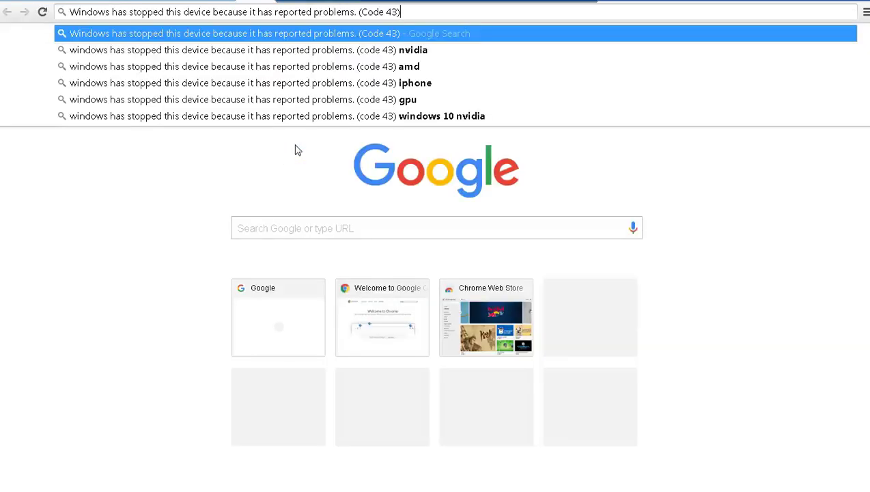
key(Down)
key(Down)
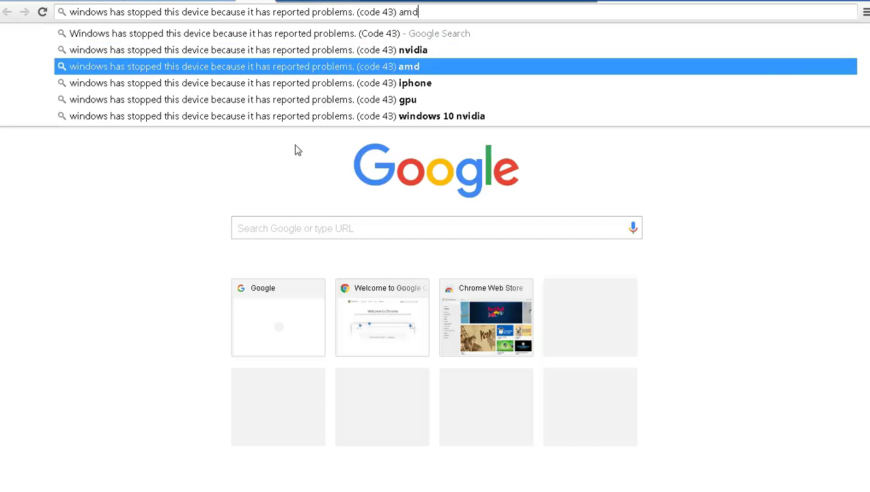
key(Return)
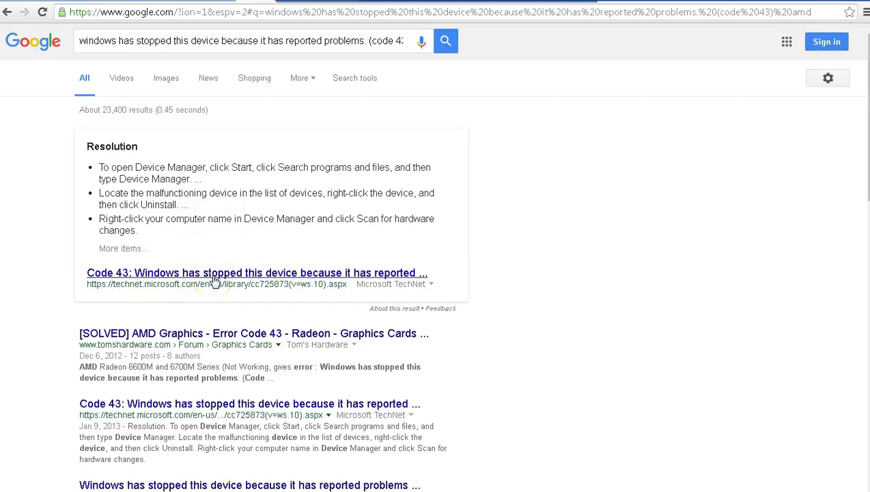
click(356, 43)
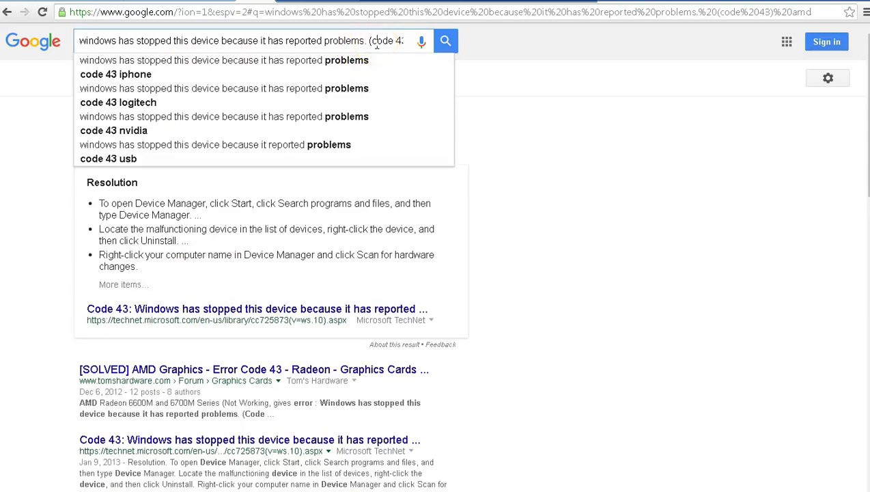
drag(376, 44, 442, 40)
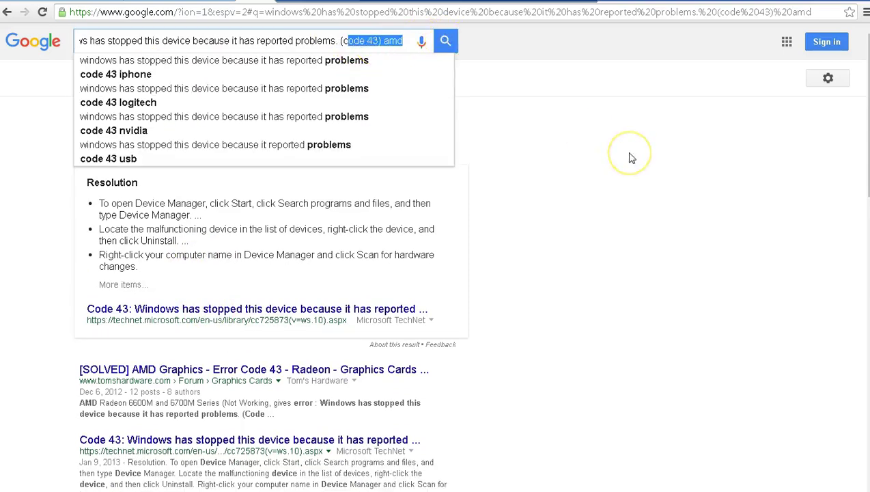
key(Home)
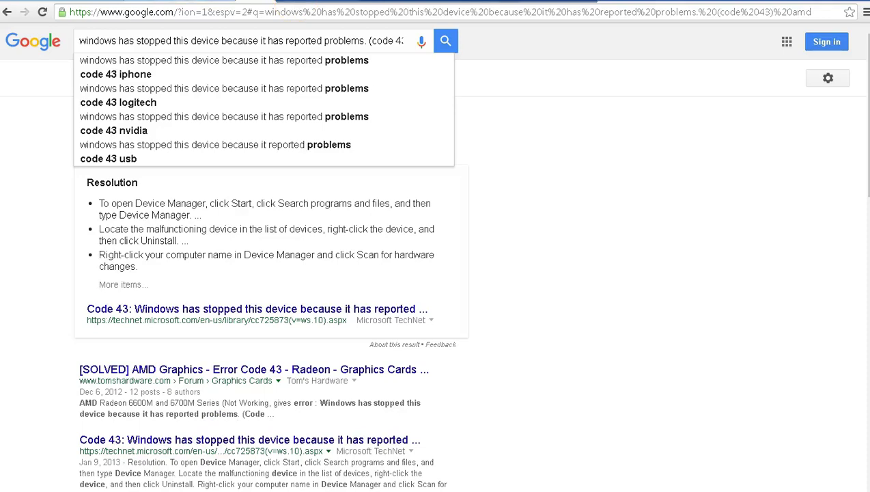
Switch to the ethermine.org page and run a web search for "bitcointalk" in its place
click(212, 2)
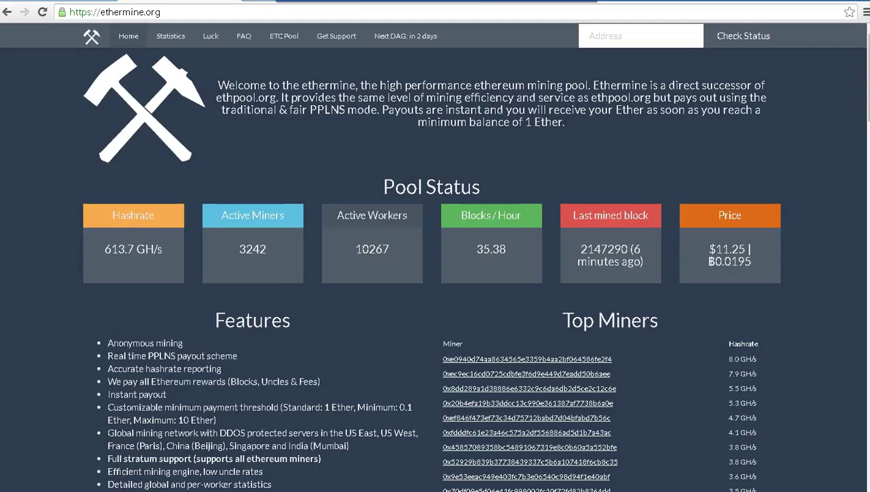
click(185, 10)
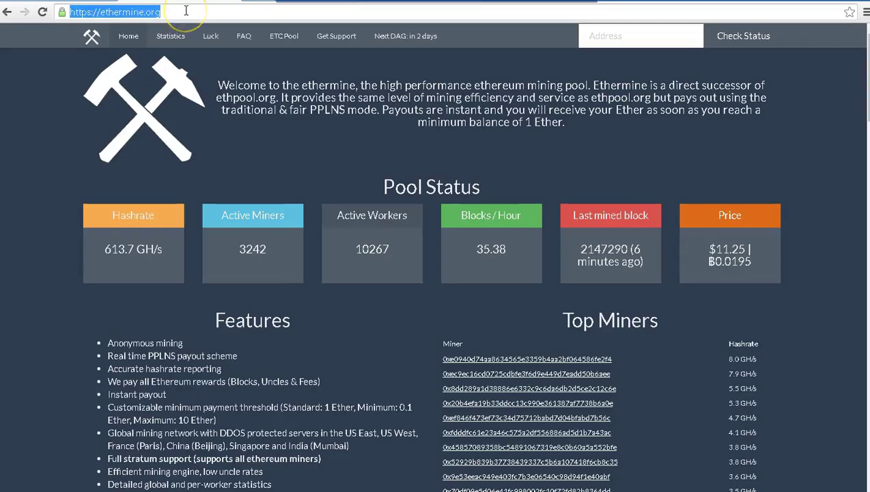
text(bitc)
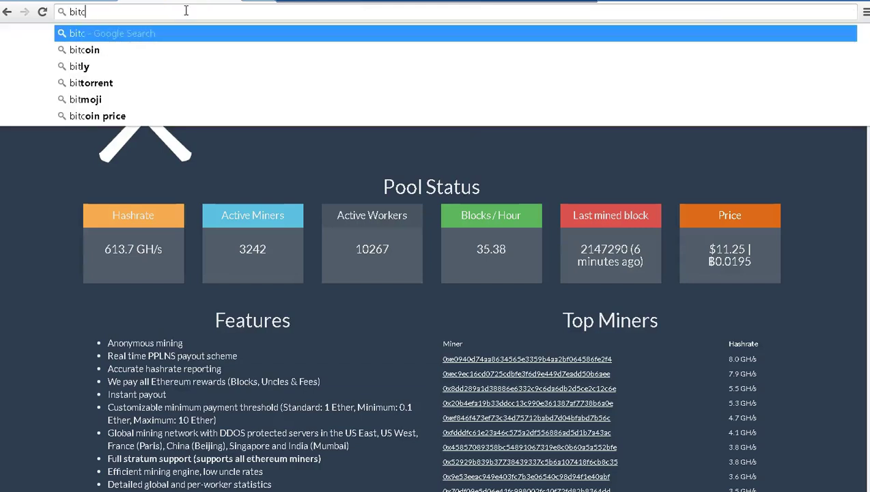
text(oint)
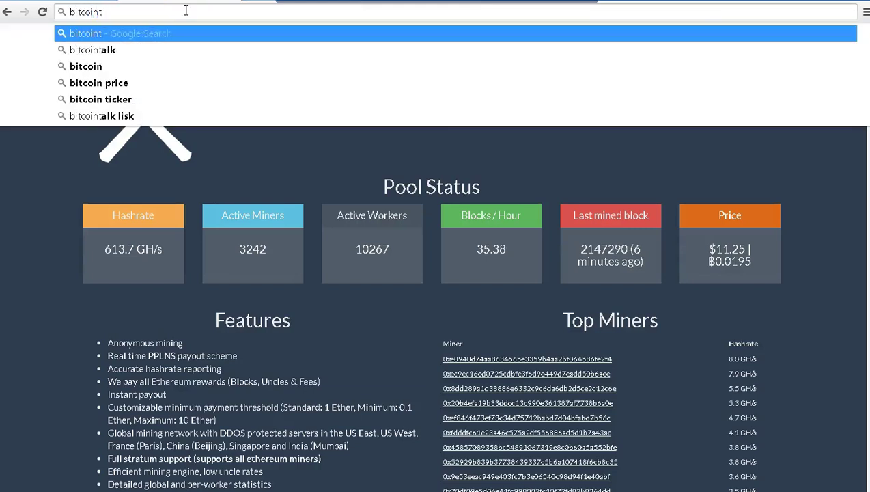
text(alk)
key(Return)
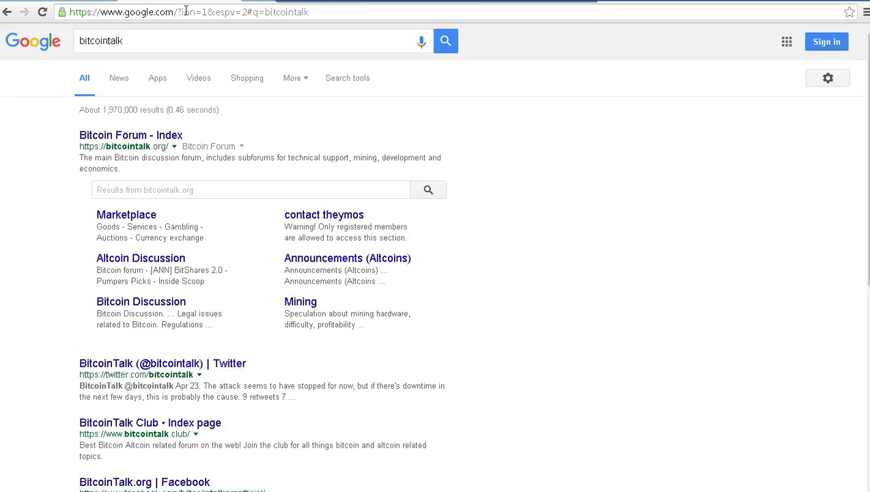
Search within the bitcointalk.org results for "code 43"
click(179, 191)
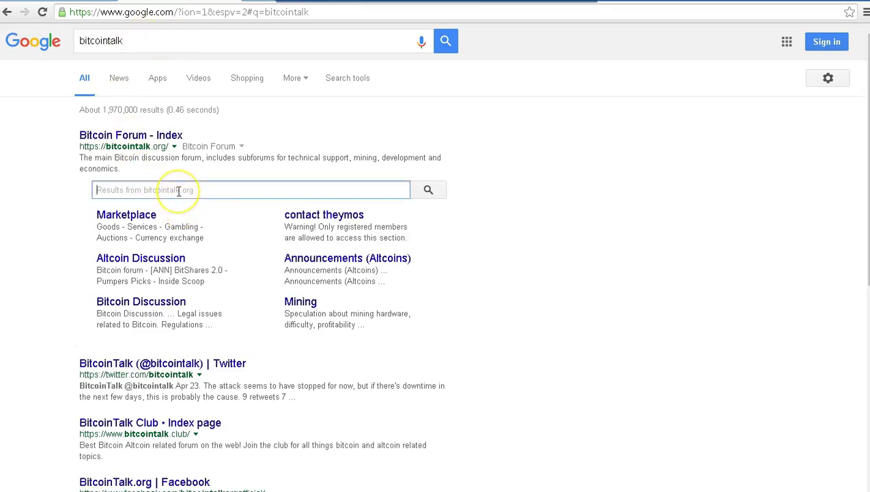
text(code 43)
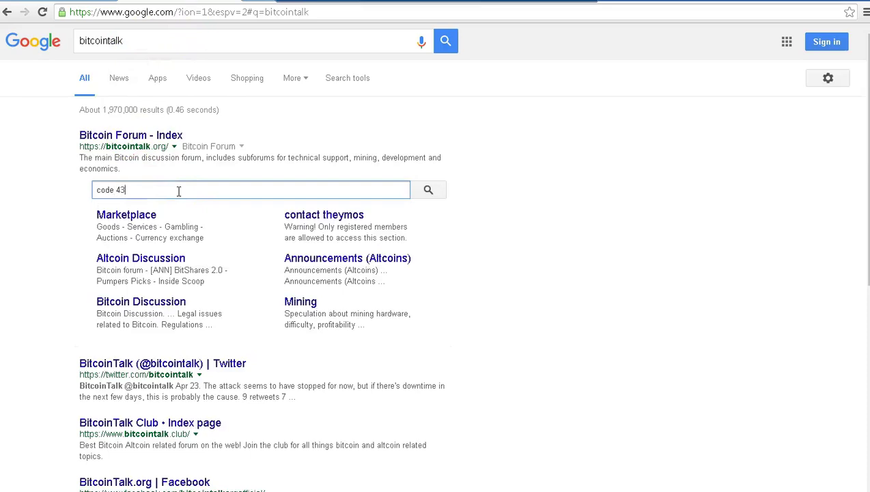
key(Return)
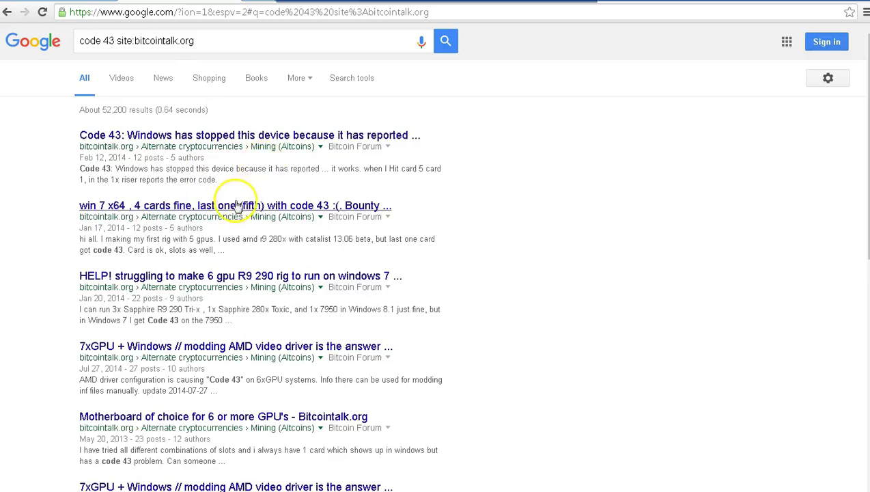
Open the "win 7 x64 , 4 cards fine, last one (fifth) with code 43" thread in a new tab and read its first posts
right_click(208, 210)
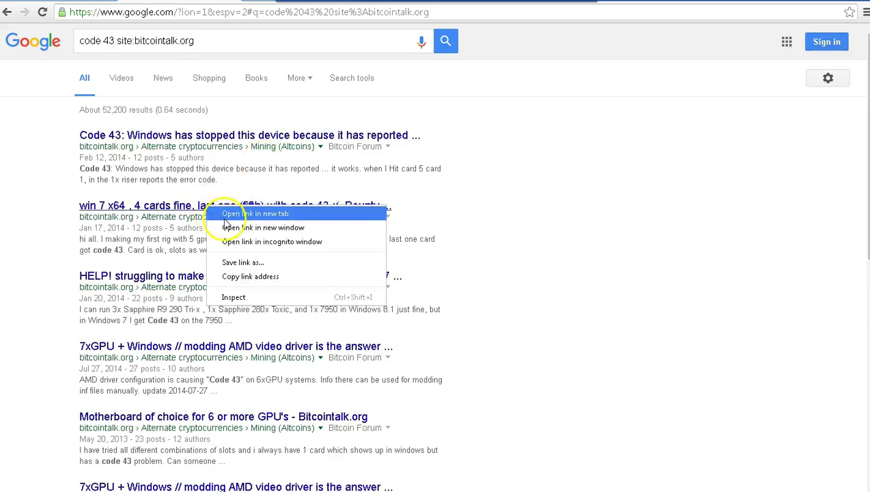
click(225, 216)
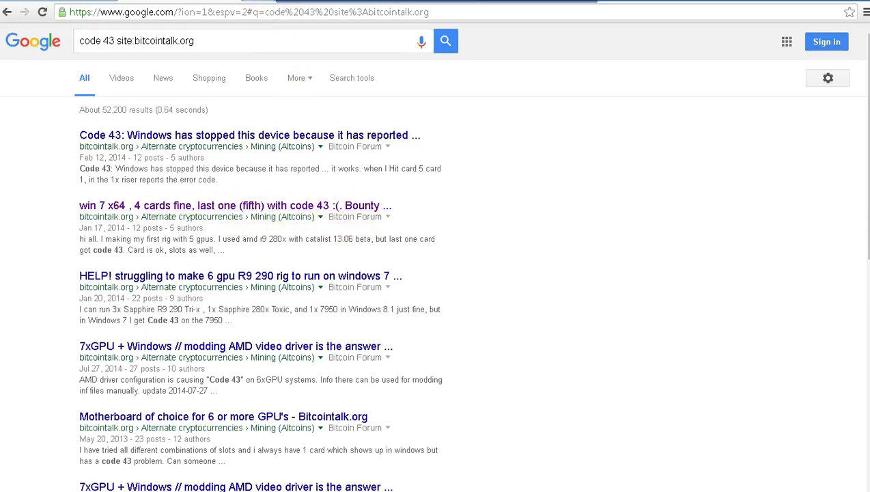
scroll(178, 205, down, 3)
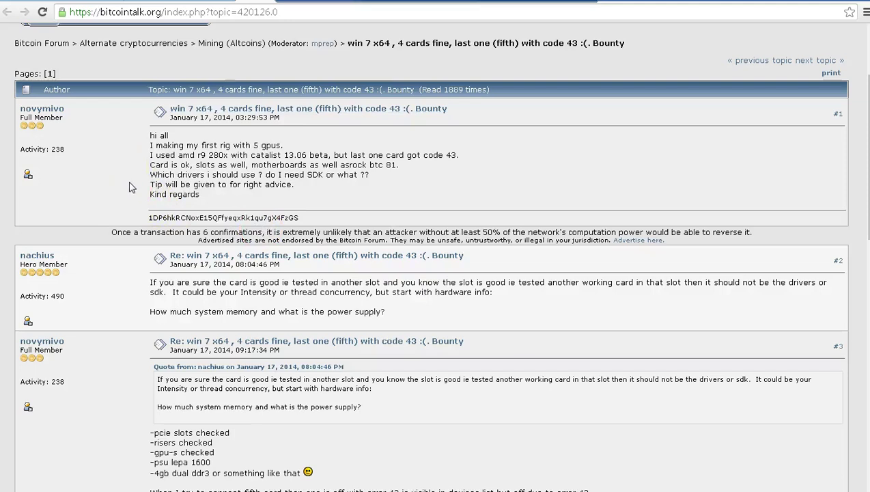
scroll(132, 187, down, 2)
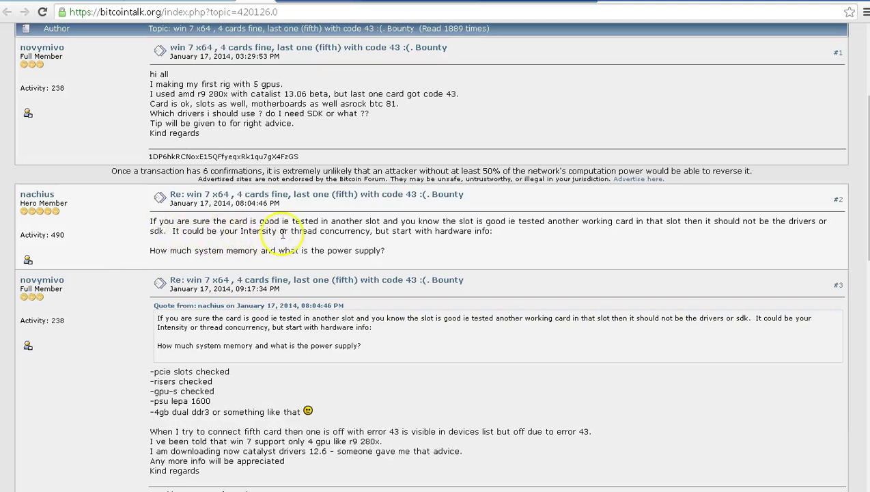
scroll(281, 229, down, 2)
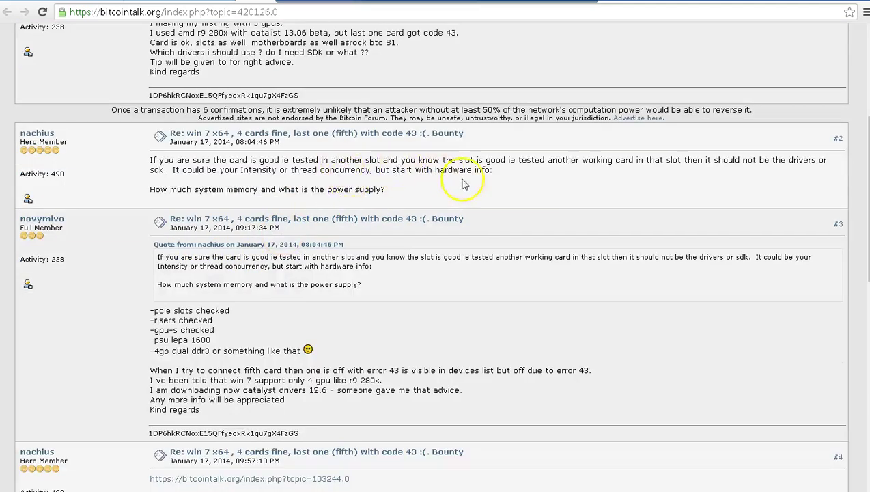